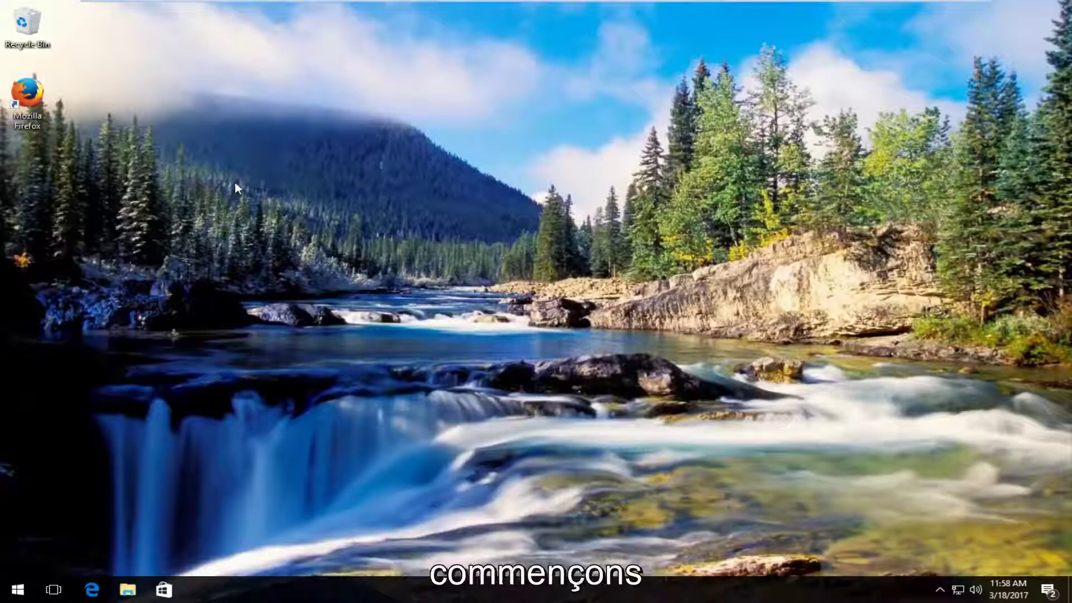
Step: Search the Start menu for 'system' so About your PC appears as the best match
{"action": "left_click", "coordinate": [8, 593]}
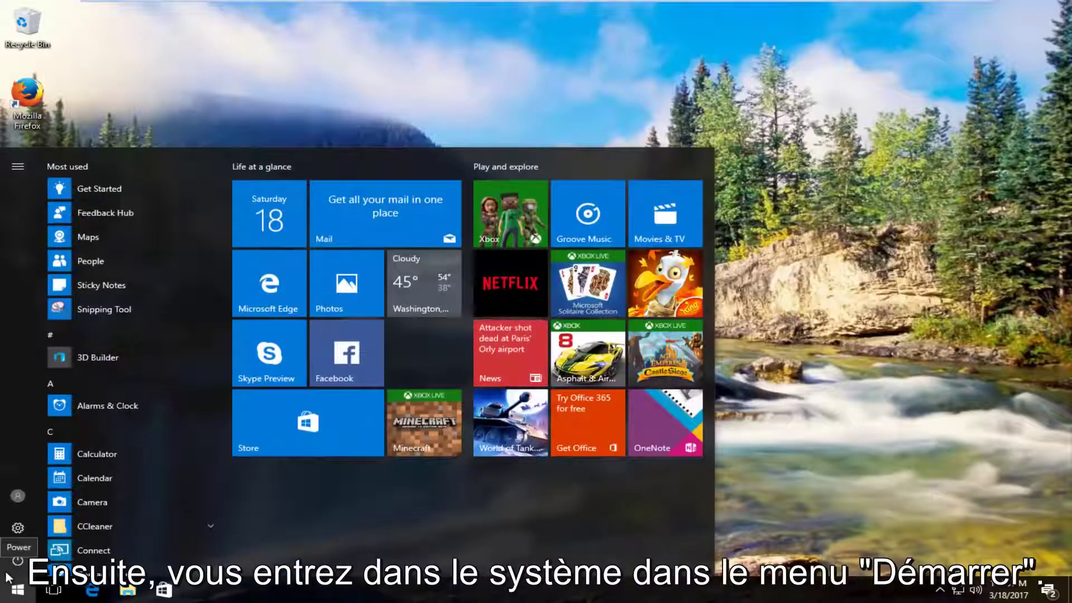
{"action": "type", "text": "system"}
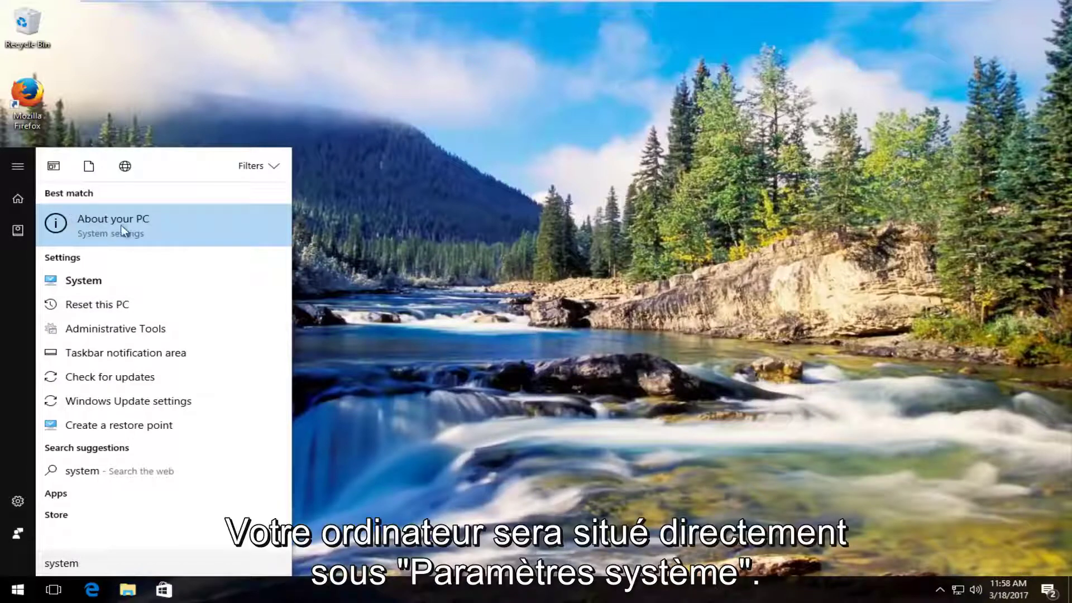
Step: Open About your PC (Windows 10 Home 1607, 1.00 GB RAM) and go to System info
{"action": "left_click", "coordinate": [60, 222]}
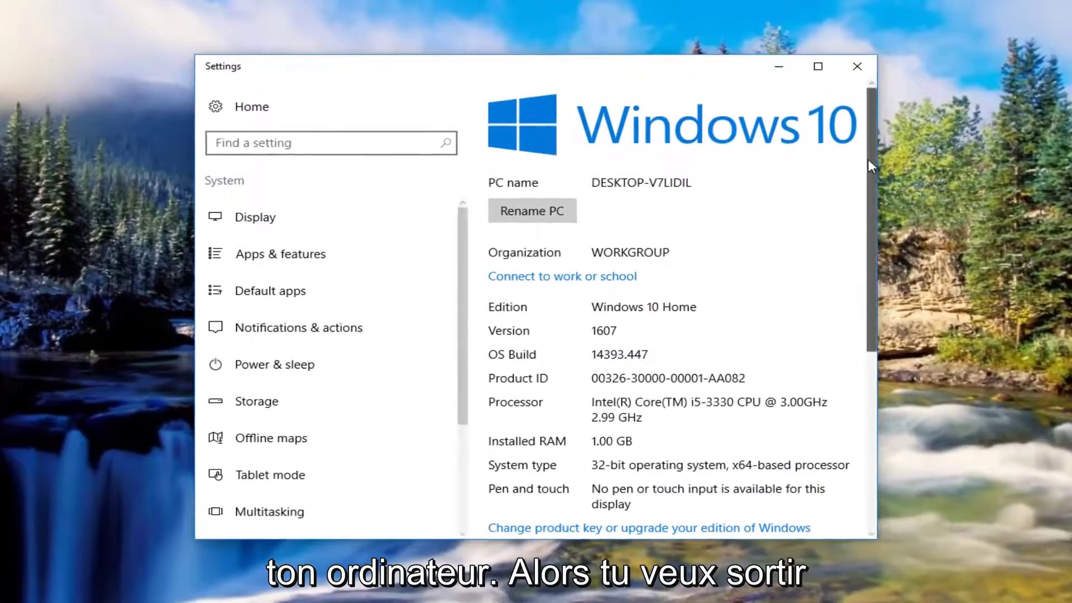
{"action": "left_click_drag", "start_coordinate": [869, 164], "coordinate": [854, 354]}
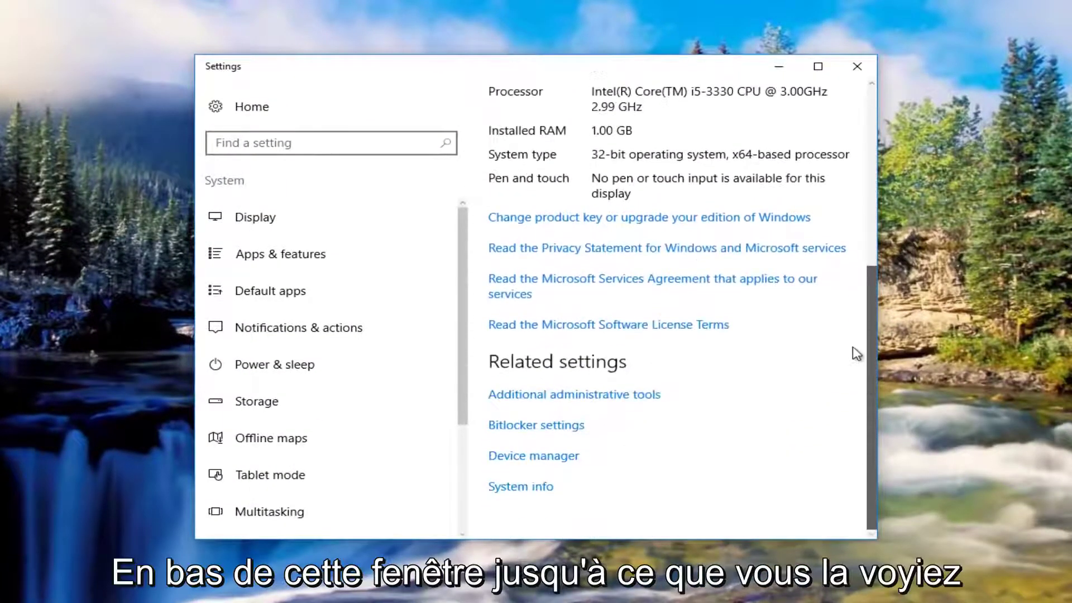
{"action": "left_click", "coordinate": [503, 489]}
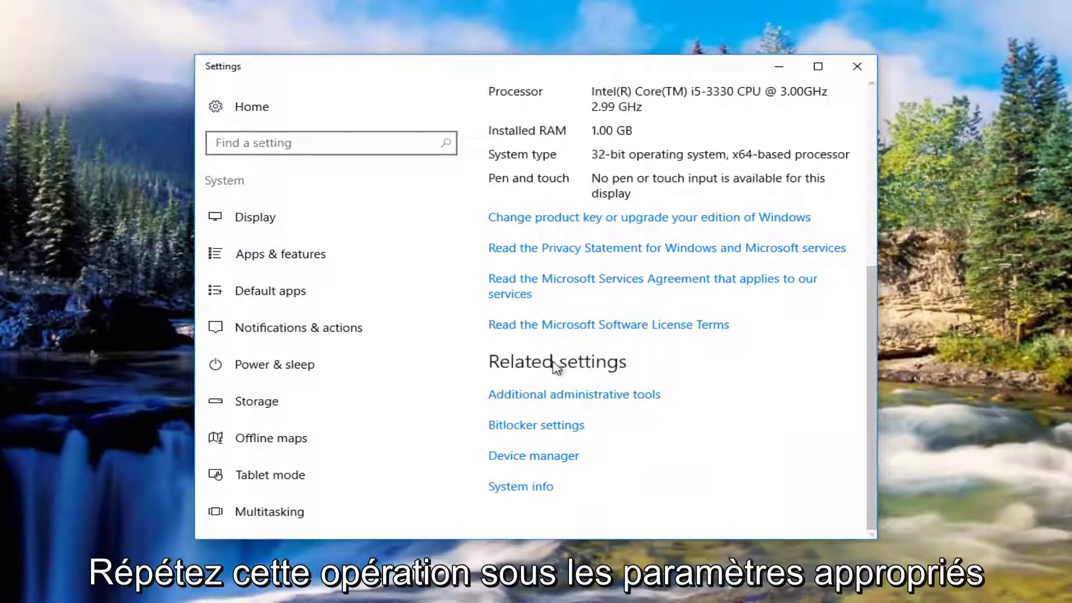
{"action": "left_click_drag", "start_coordinate": [869, 336], "coordinate": [871, 282]}
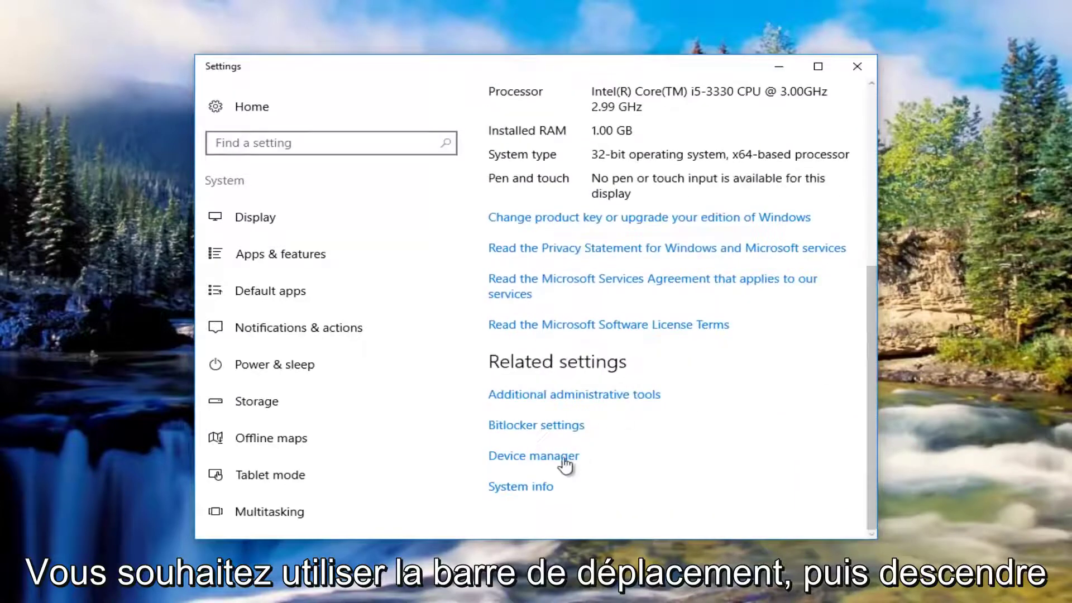
Step: Bring up the Control Panel System page and minimize the Settings window out of the way
{"action": "left_click", "coordinate": [534, 488]}
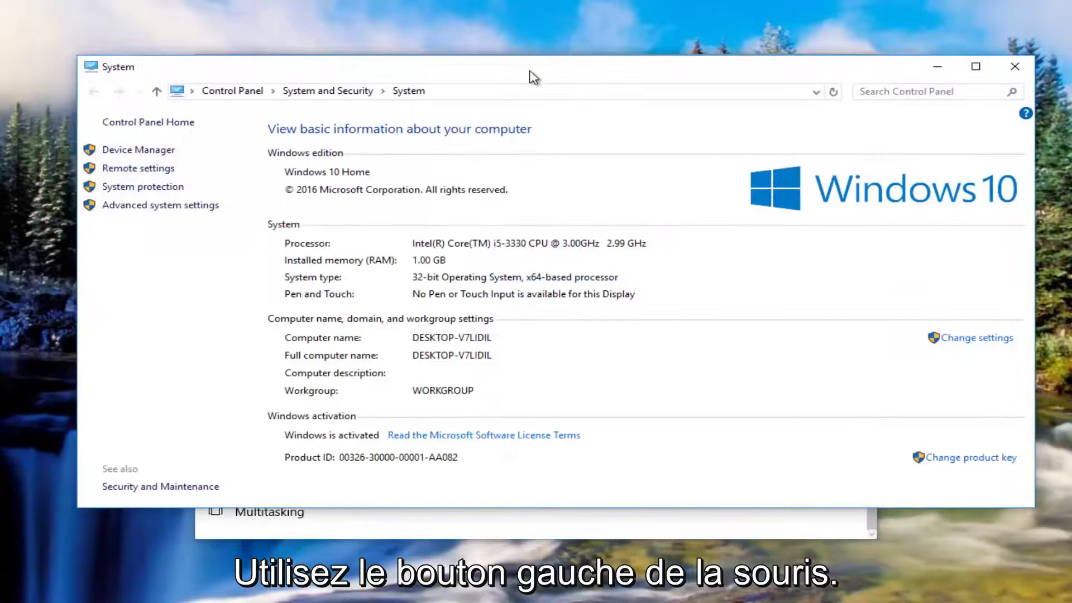
{"action": "left_click_drag", "start_coordinate": [530, 75], "coordinate": [560, 71]}
{"action": "left_click", "coordinate": [771, 66]}
{"action": "left_click", "coordinate": [771, 66]}
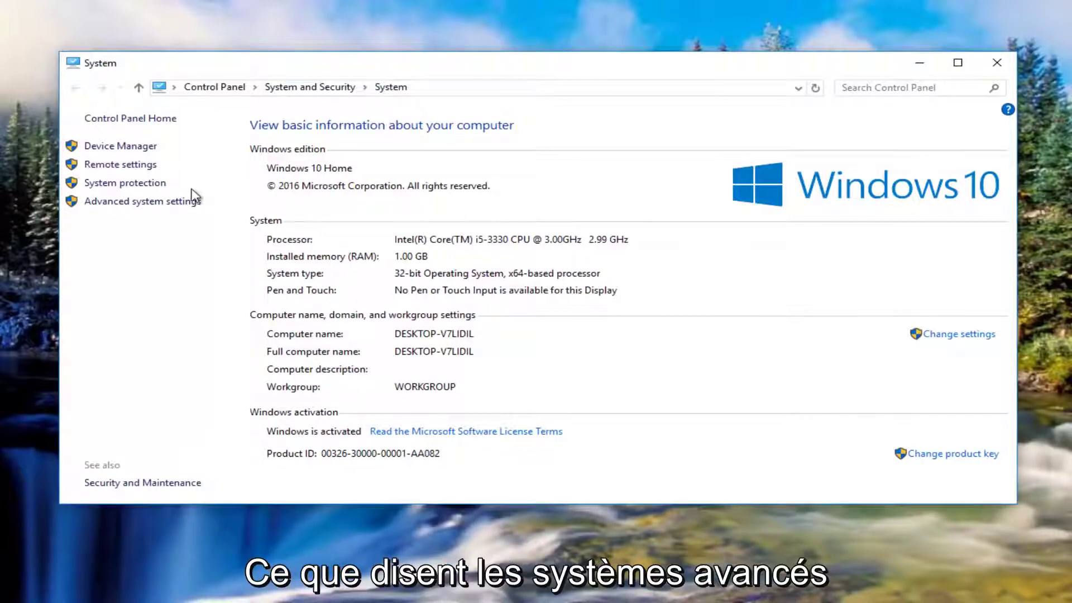
Step: Confirm Device Installation Settings is set to No, then close it and System Properties unchanged
{"action": "left_click", "coordinate": [134, 206]}
{"action": "left_click_drag", "start_coordinate": [172, 156], "coordinate": [406, 113]}
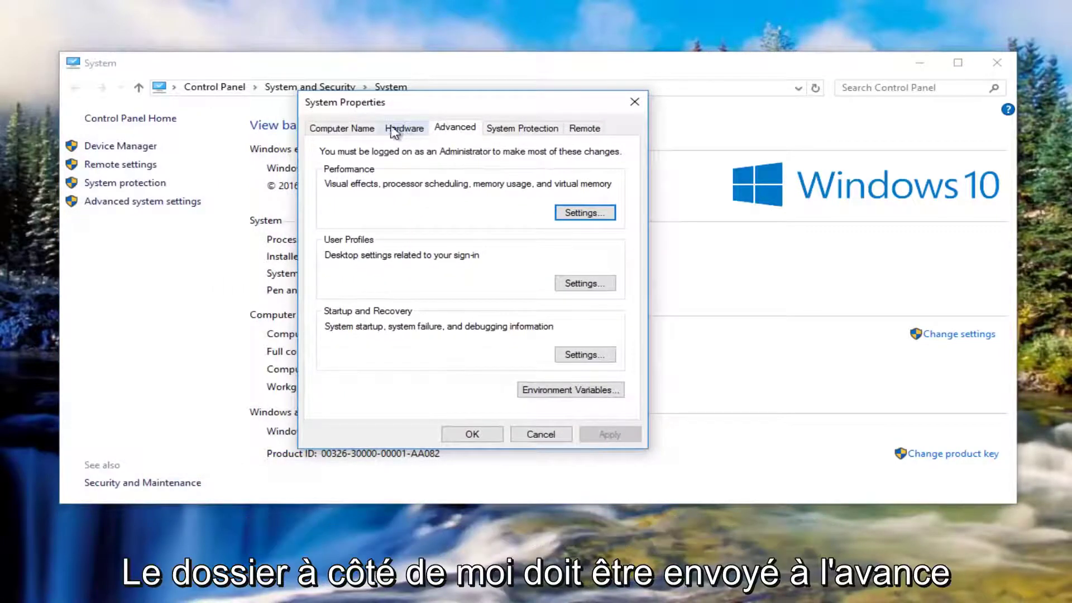
{"action": "left_click", "coordinate": [418, 133]}
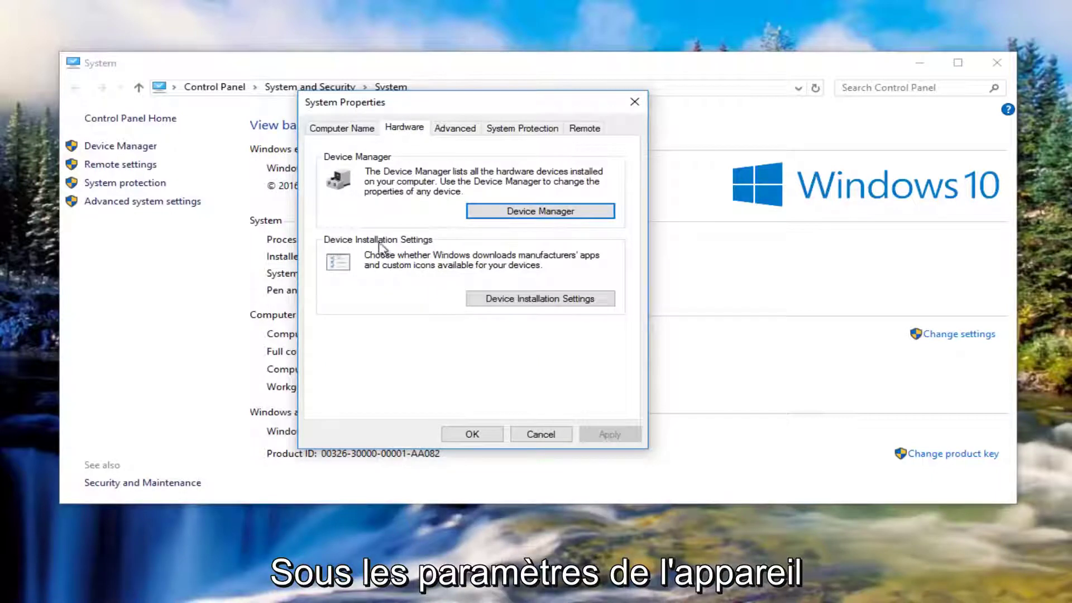
{"action": "left_click", "coordinate": [523, 301]}
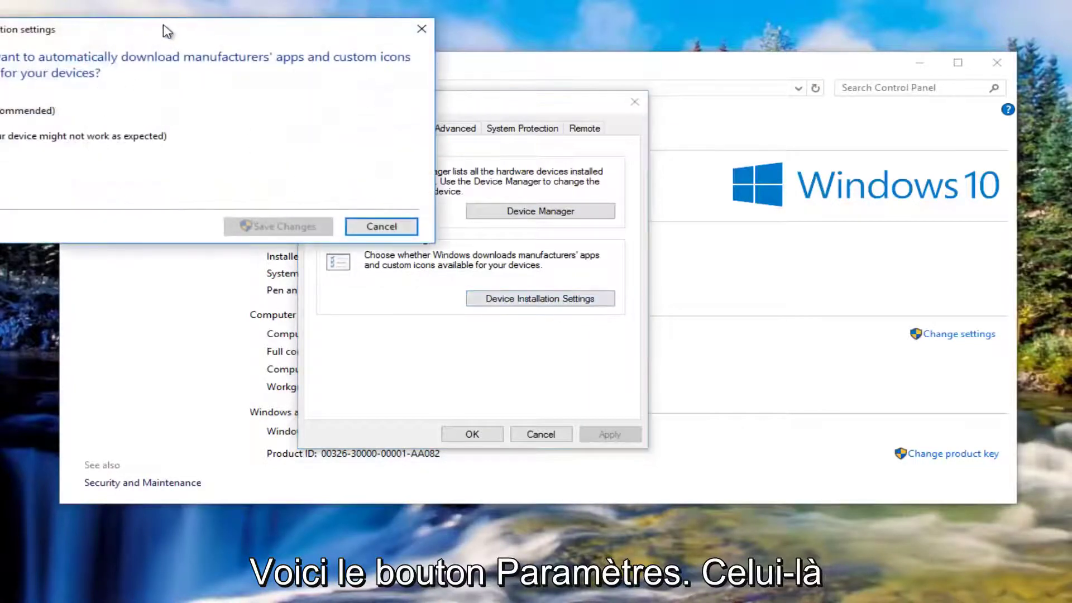
{"action": "left_click_drag", "start_coordinate": [168, 29], "coordinate": [457, 119]}
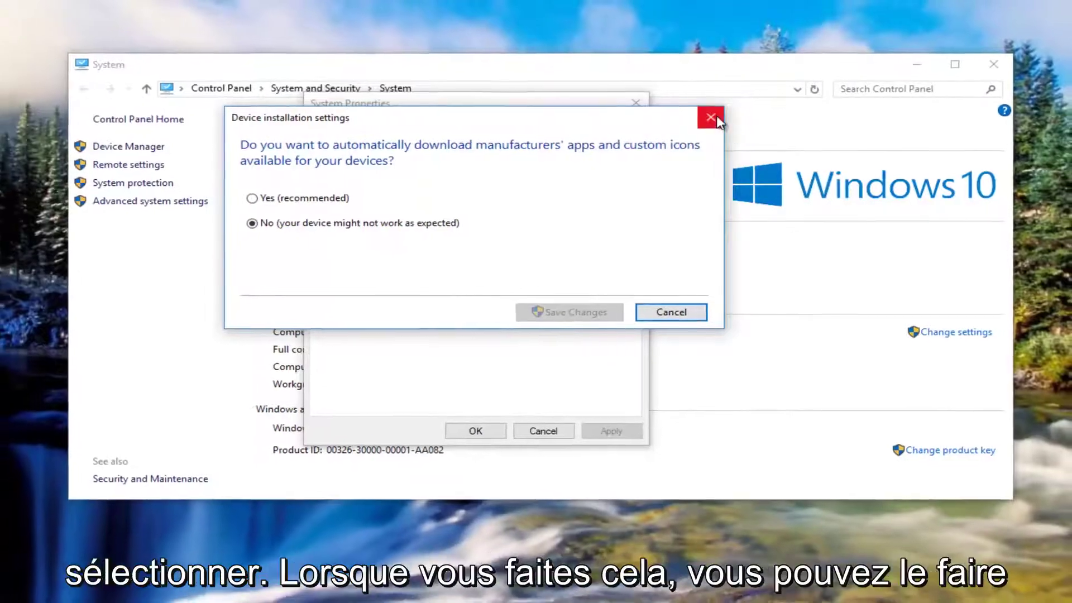
{"action": "left_click", "coordinate": [711, 116]}
{"action": "left_click", "coordinate": [641, 106]}
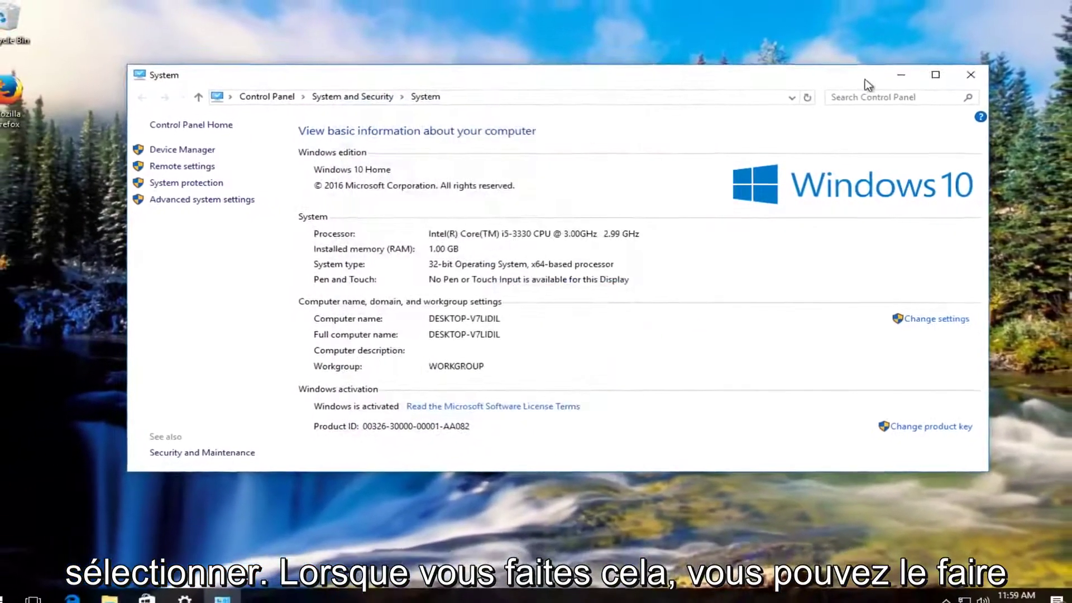
Step: Close the System and Settings windows, then search the Start menu for 'device manager'
{"action": "left_click", "coordinate": [982, 69]}
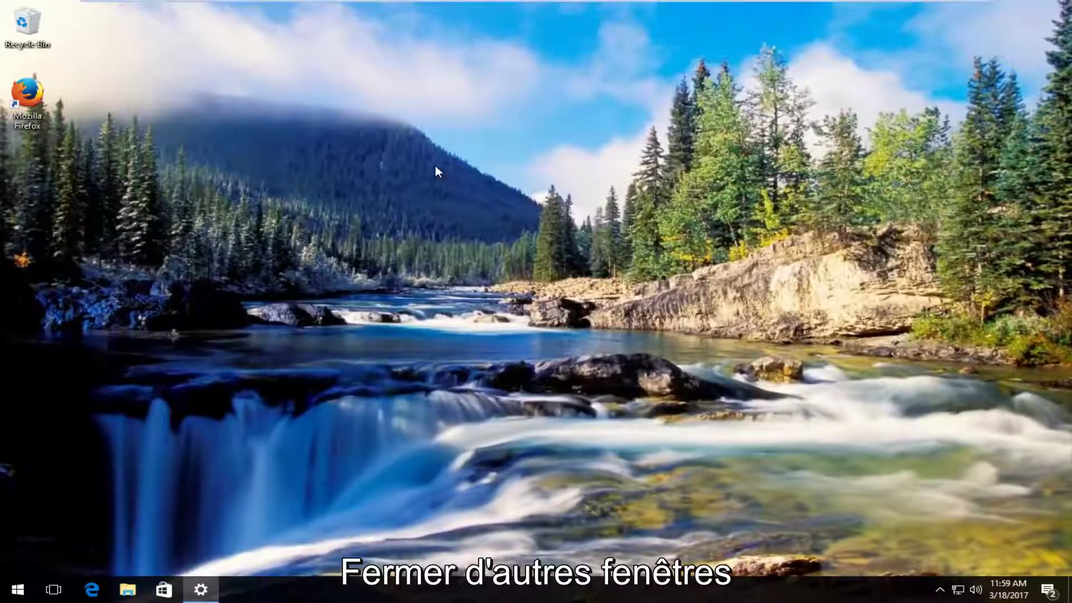
{"action": "right_click", "coordinate": [205, 590]}
{"action": "left_click", "coordinate": [164, 560]}
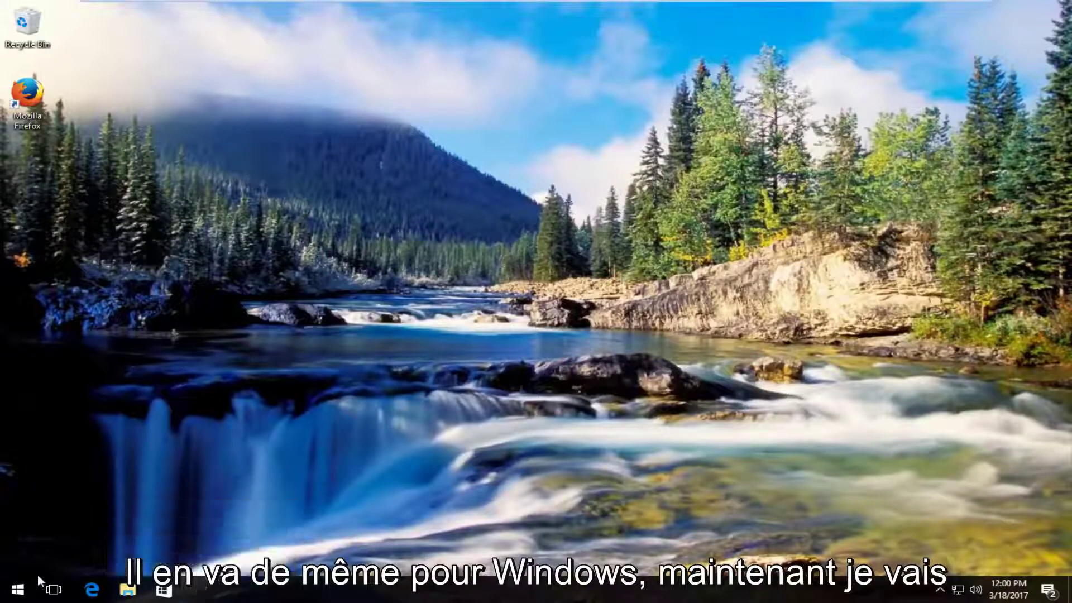
{"action": "left_click", "coordinate": [16, 590]}
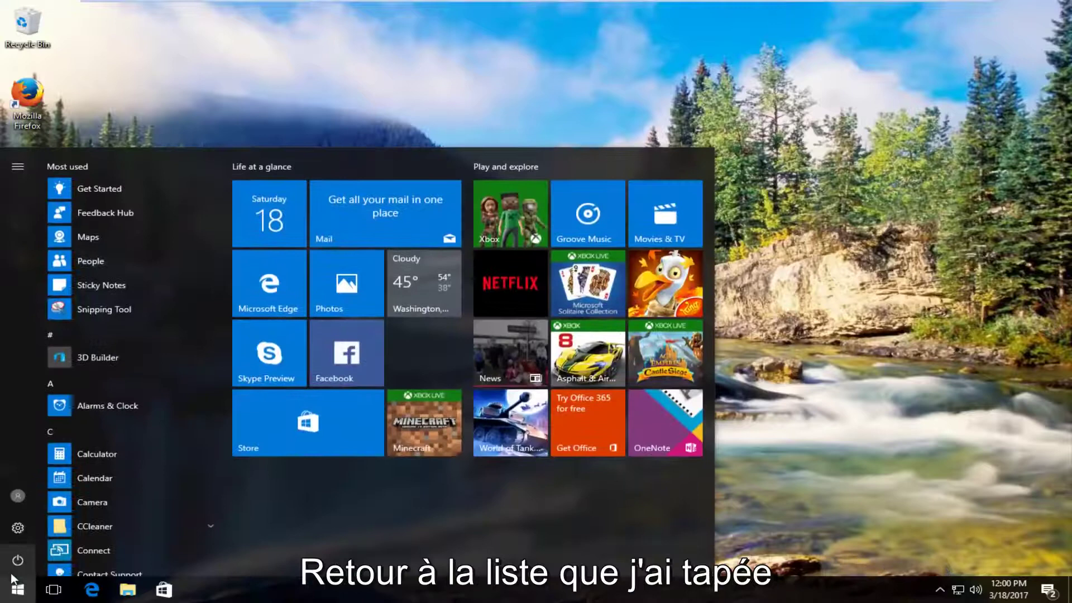
{"action": "type", "text": "device manager"}
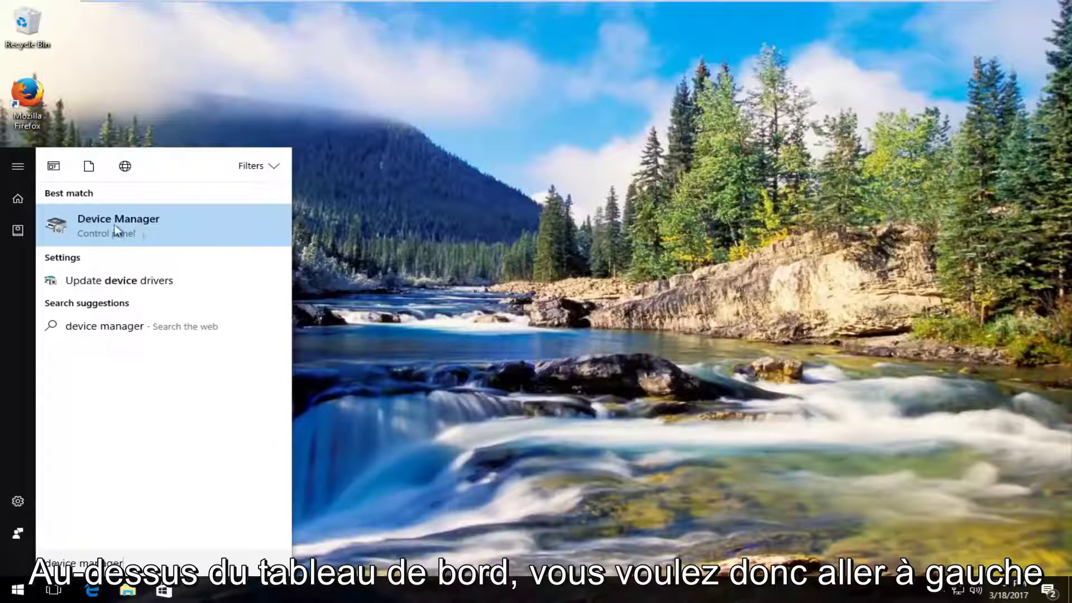
Step: Launch Device Manager, expand Sound, video and game controllers, and select High Definition Audio Device
{"action": "left_click", "coordinate": [86, 224]}
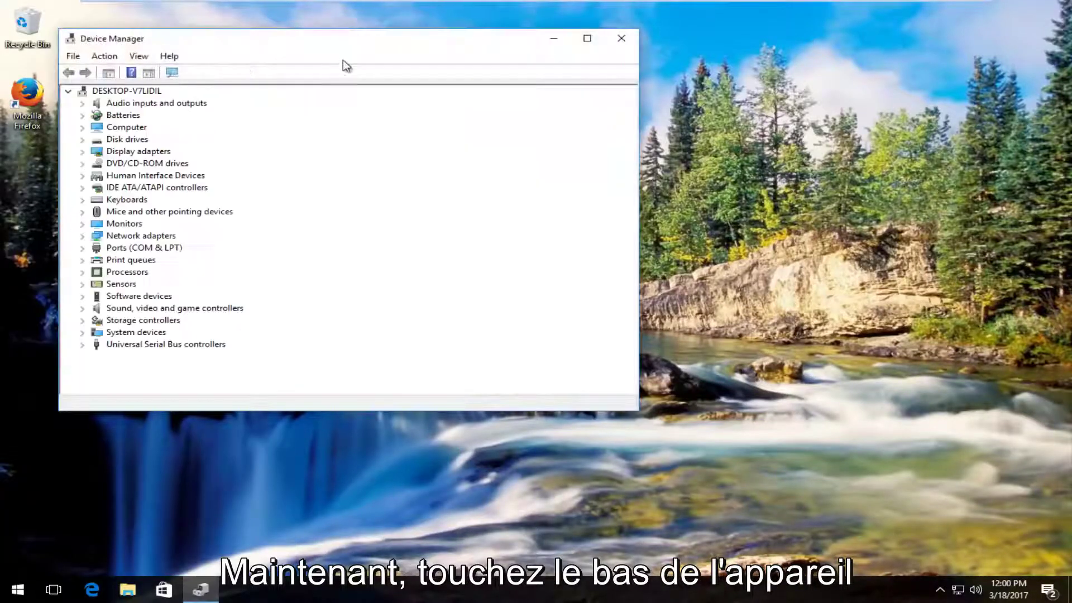
{"action": "left_click_drag", "start_coordinate": [347, 40], "coordinate": [553, 56]}
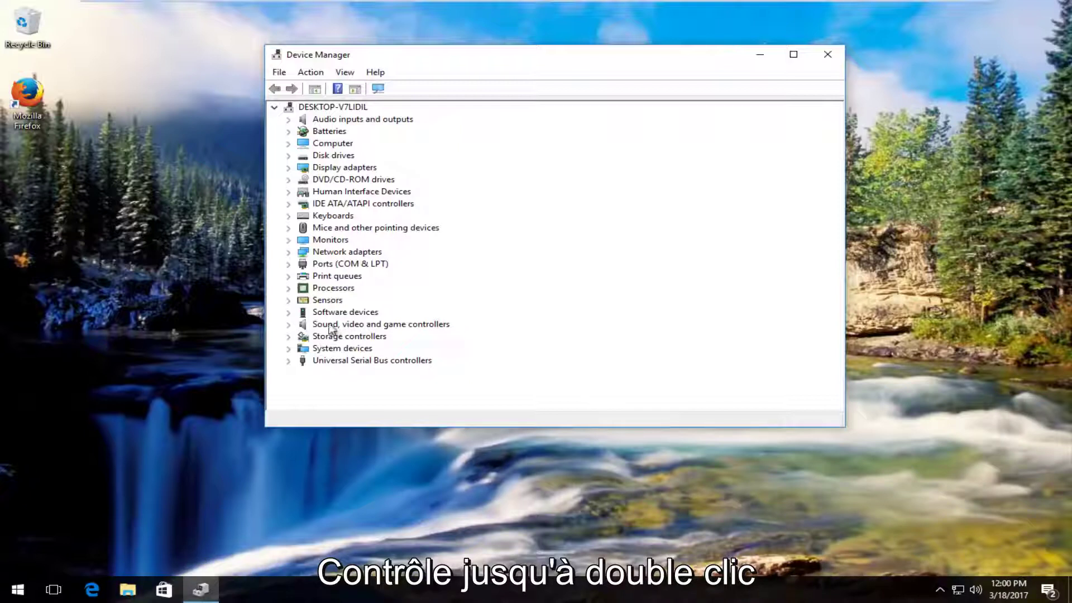
{"action": "left_click", "coordinate": [289, 326]}
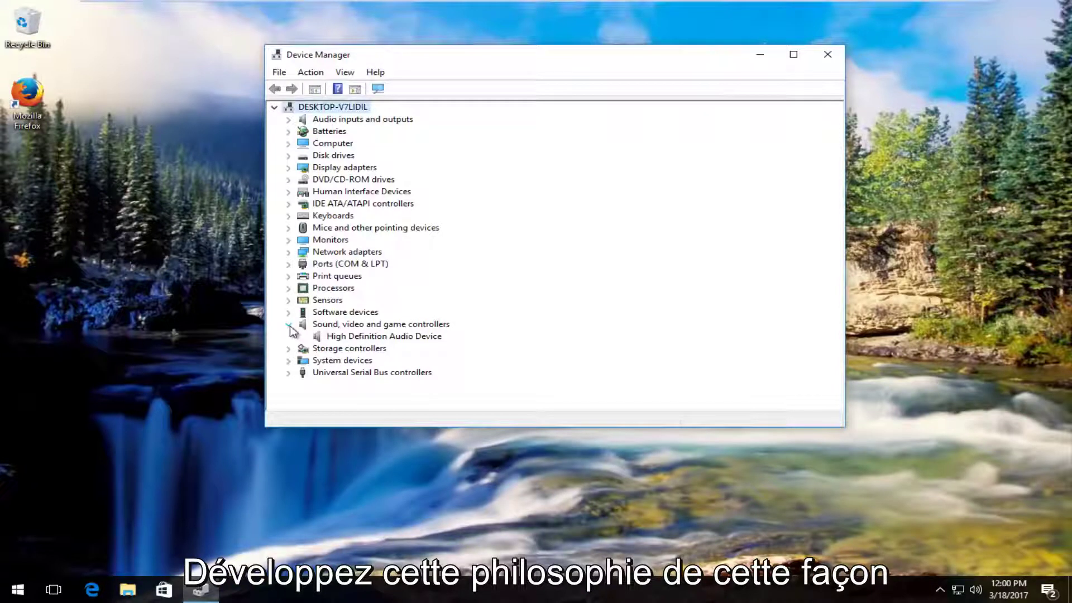
{"action": "left_click", "coordinate": [329, 337]}
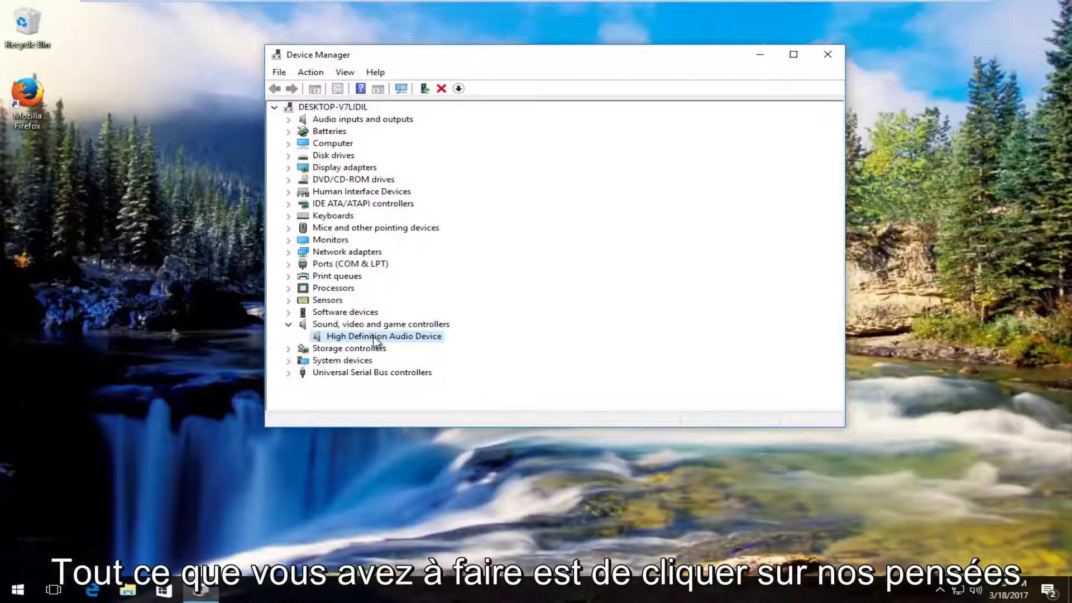
Step: Search automatically for updated High Definition Audio Device drivers and confirm the best one is installed
{"action": "right_click", "coordinate": [375, 339]}
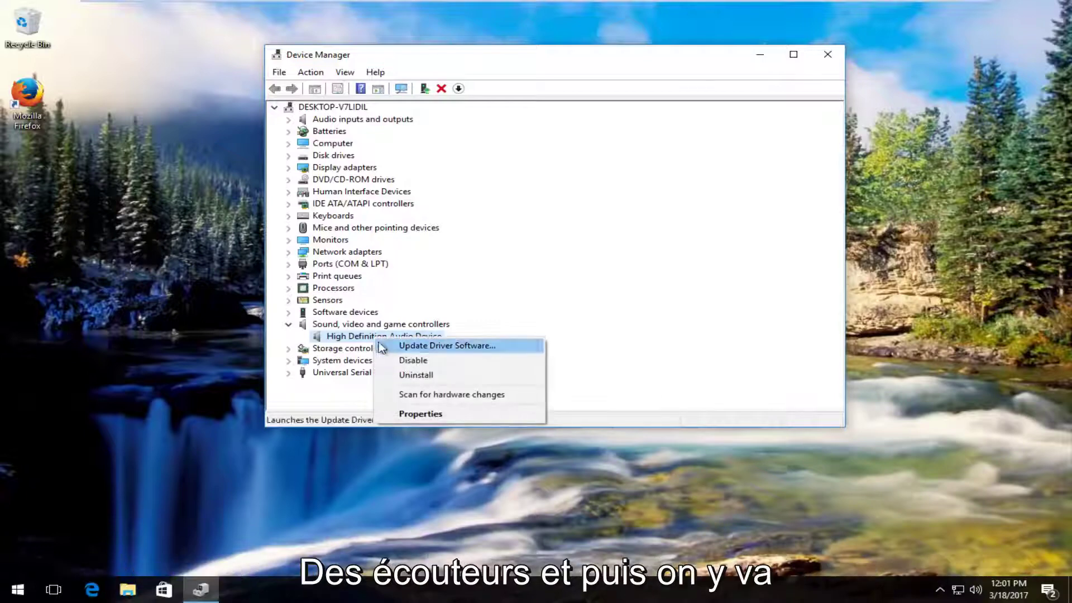
{"action": "left_click", "coordinate": [444, 346]}
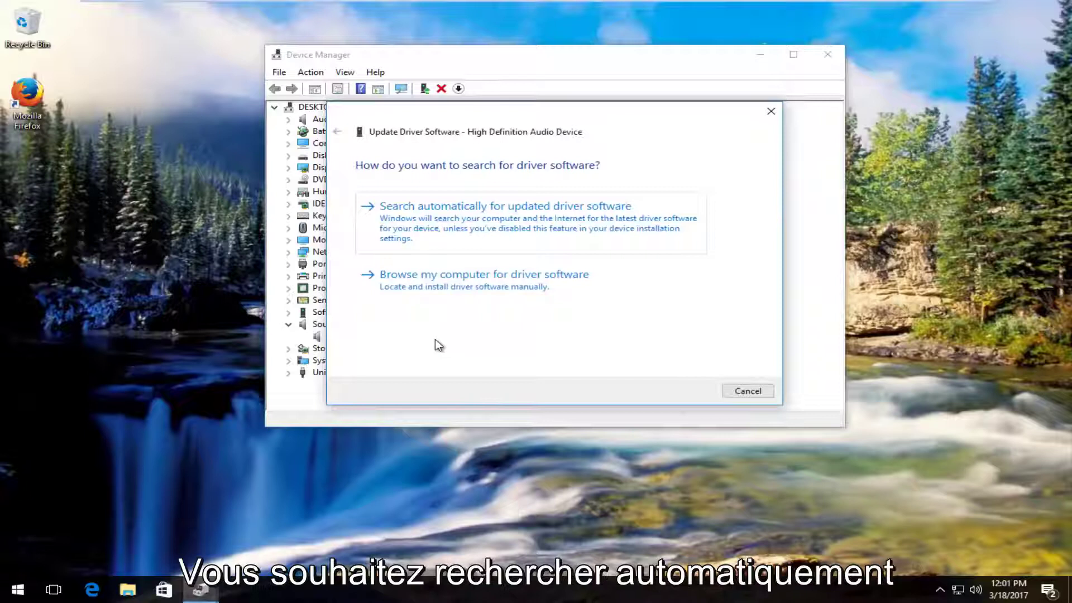
{"action": "left_click", "coordinate": [514, 226]}
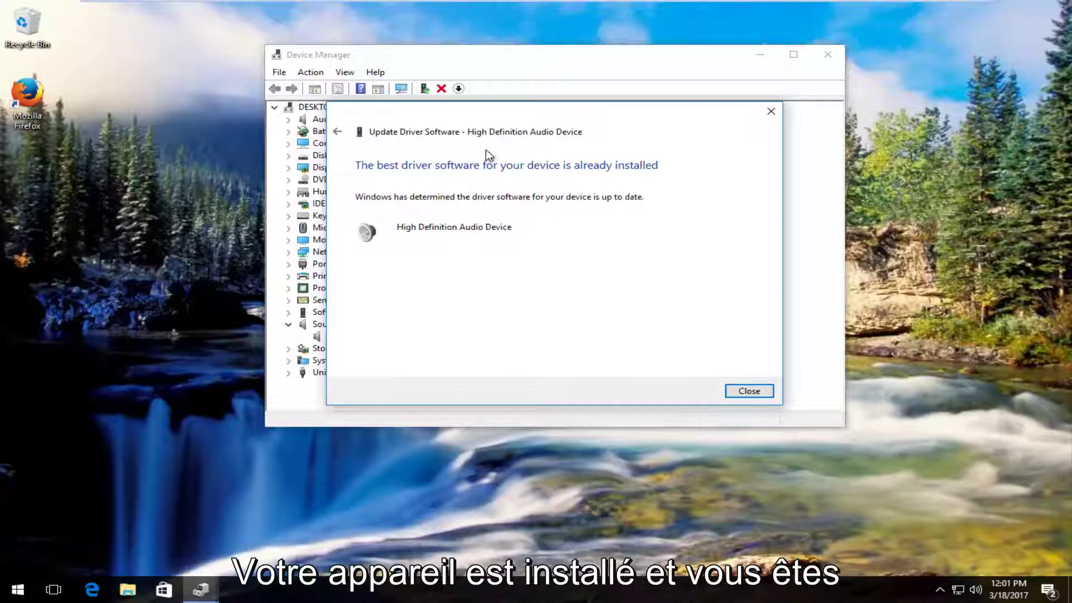
{"action": "left_click", "coordinate": [749, 391]}
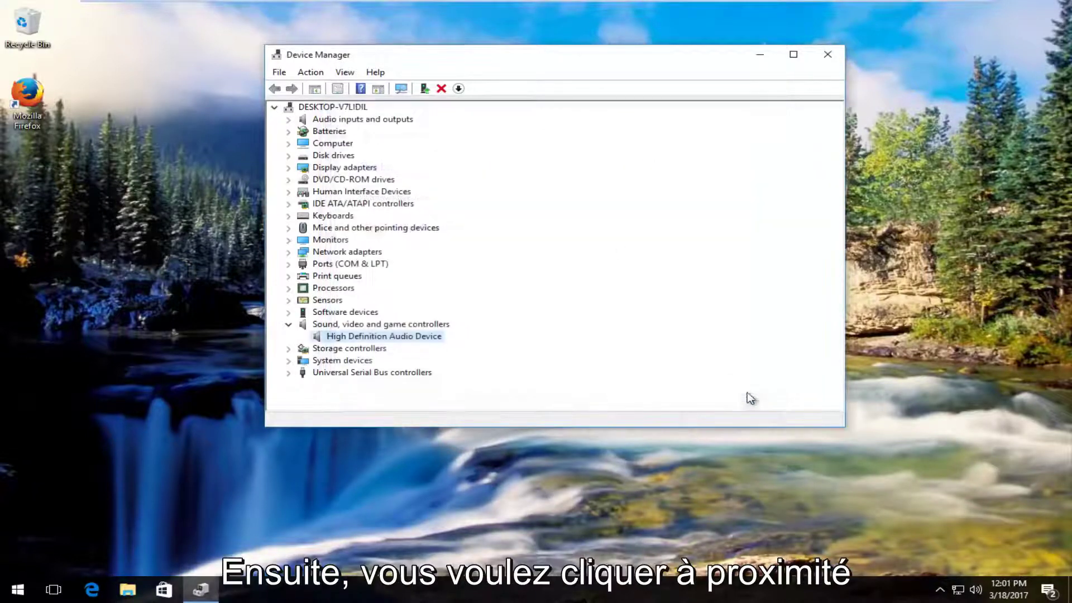
{"action": "right_click", "coordinate": [334, 339]}
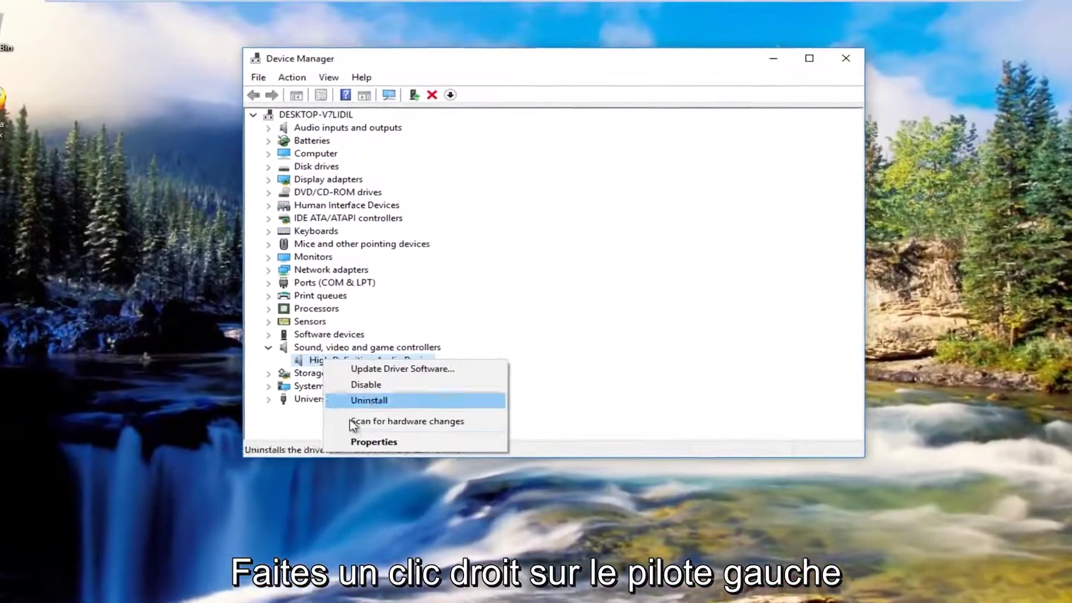
{"action": "left_click", "coordinate": [415, 370]}
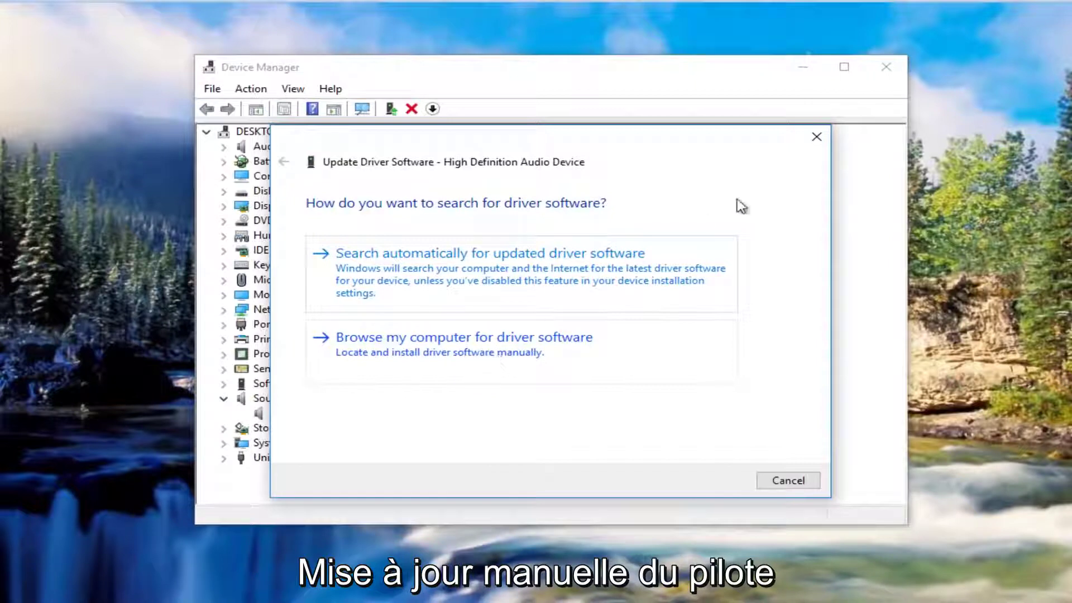
{"action": "left_click", "coordinate": [817, 136]}
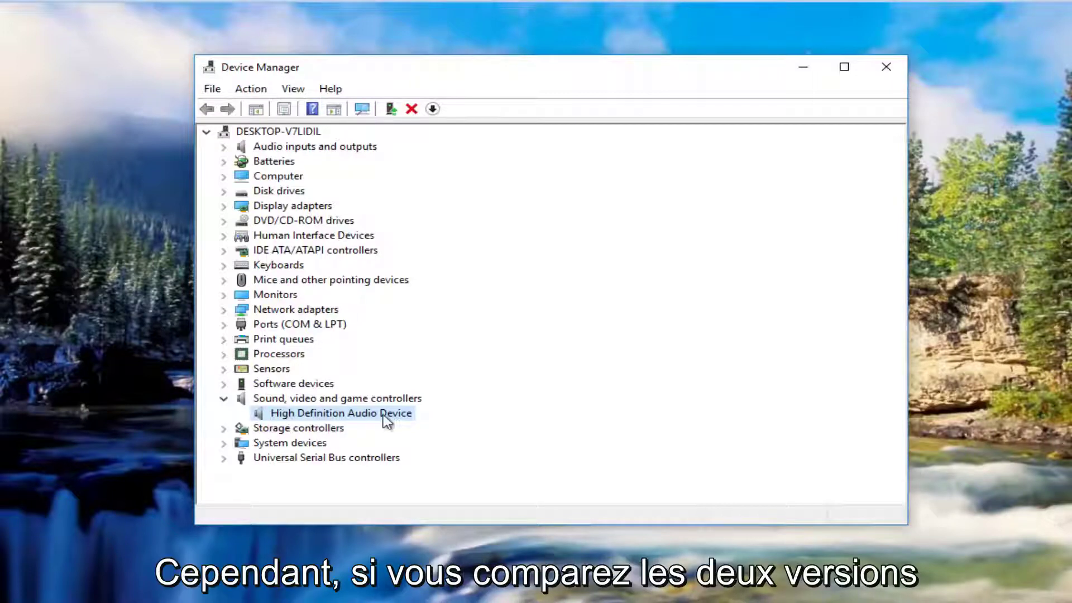
Step: Show the audio device's Driver tab: Microsoft, 7/15/2016, version 10.0.14393.0
{"action": "right_click", "coordinate": [353, 416]}
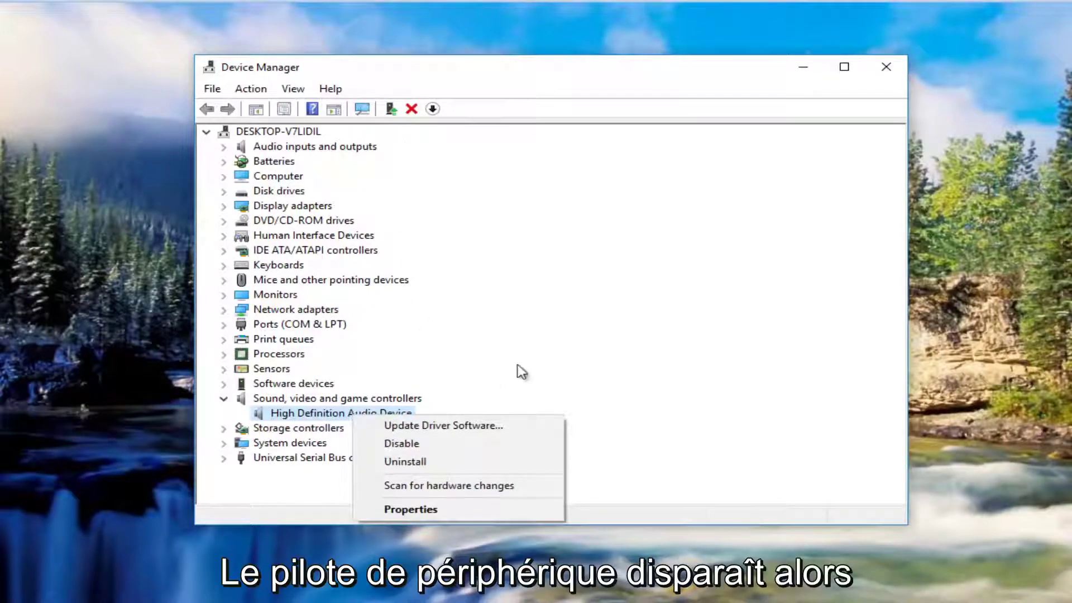
{"action": "left_click", "coordinate": [402, 508]}
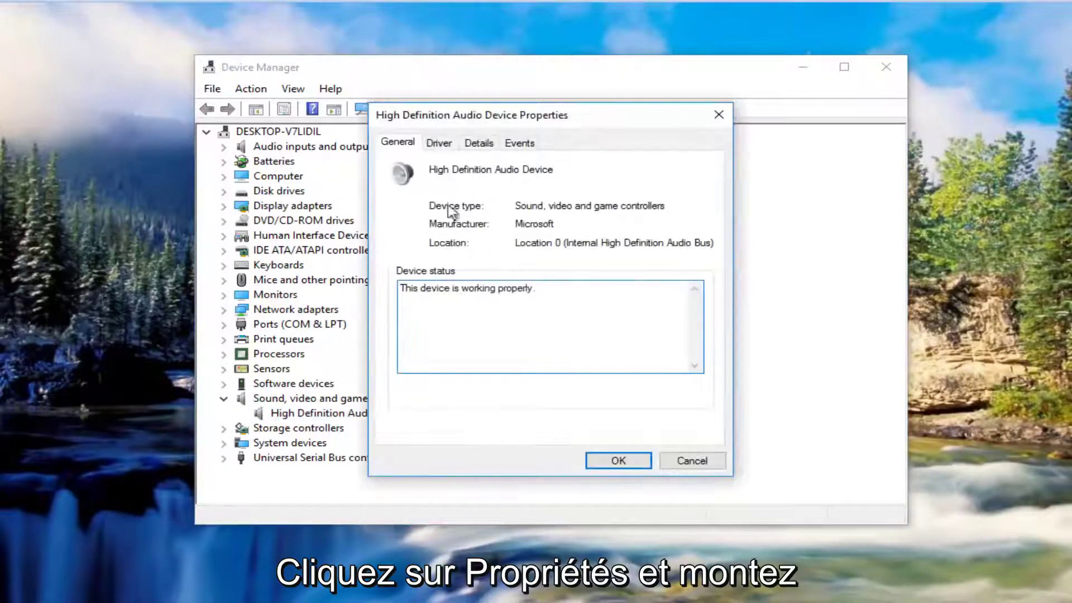
{"action": "left_click", "coordinate": [439, 145]}
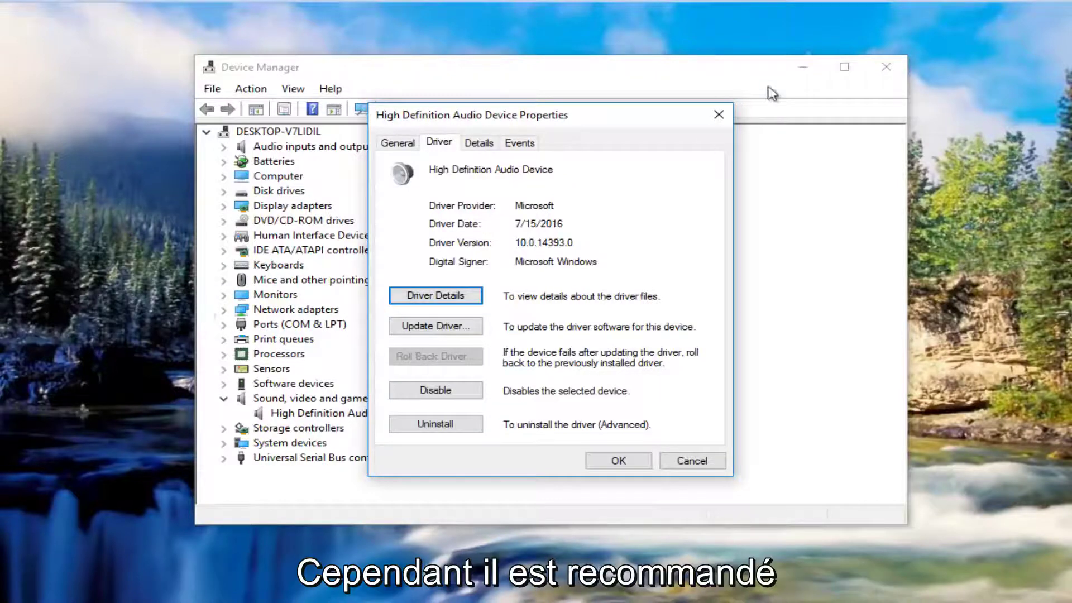
Step: Close the High Definition Audio Device Properties dialog and Device Manager
{"action": "left_click", "coordinate": [718, 115]}
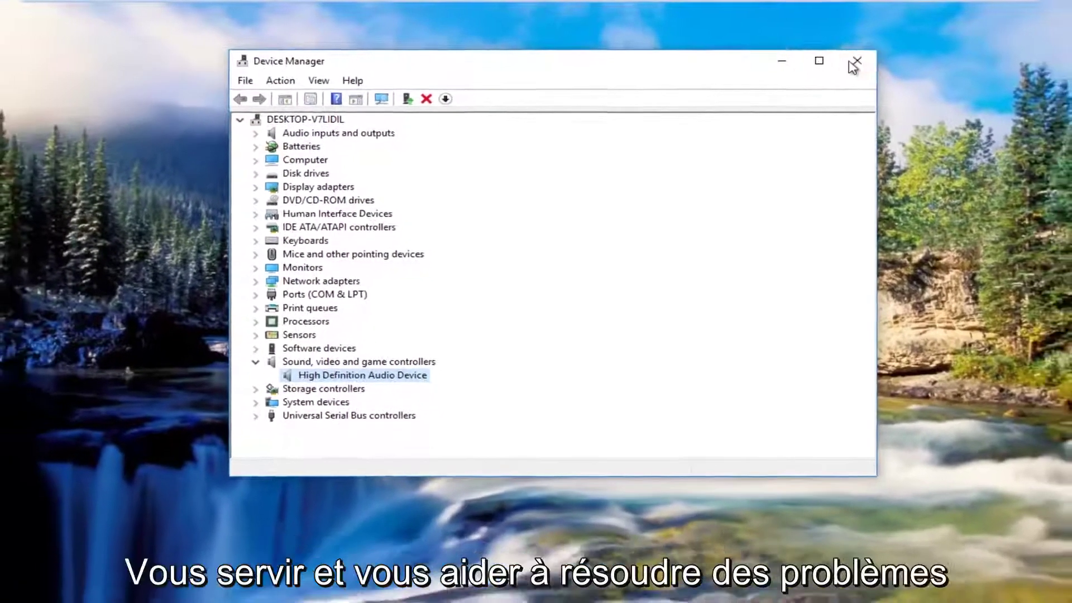
{"action": "left_click", "coordinate": [871, 70]}
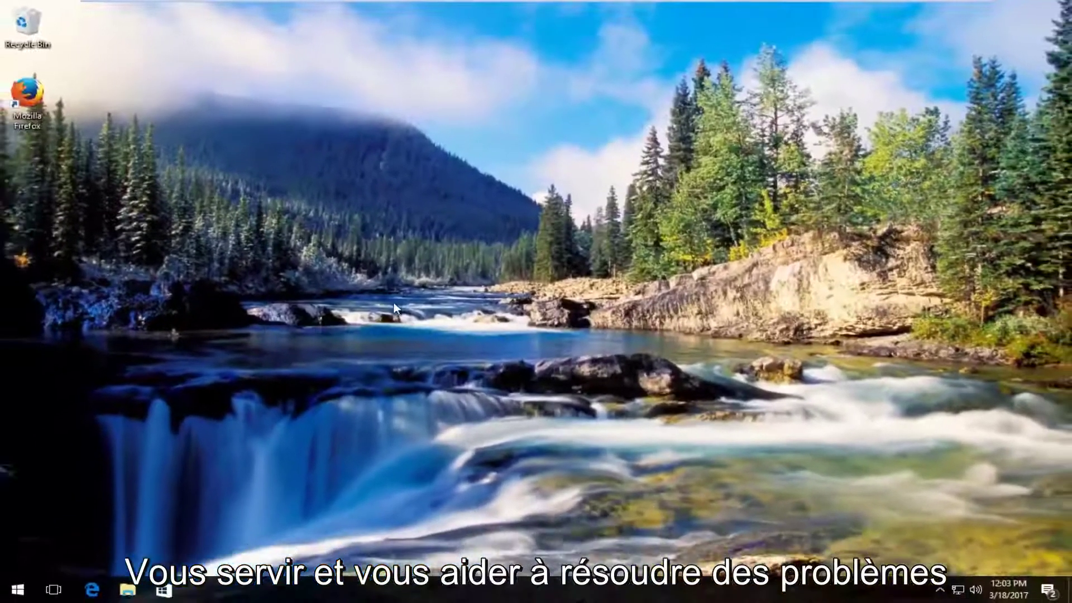